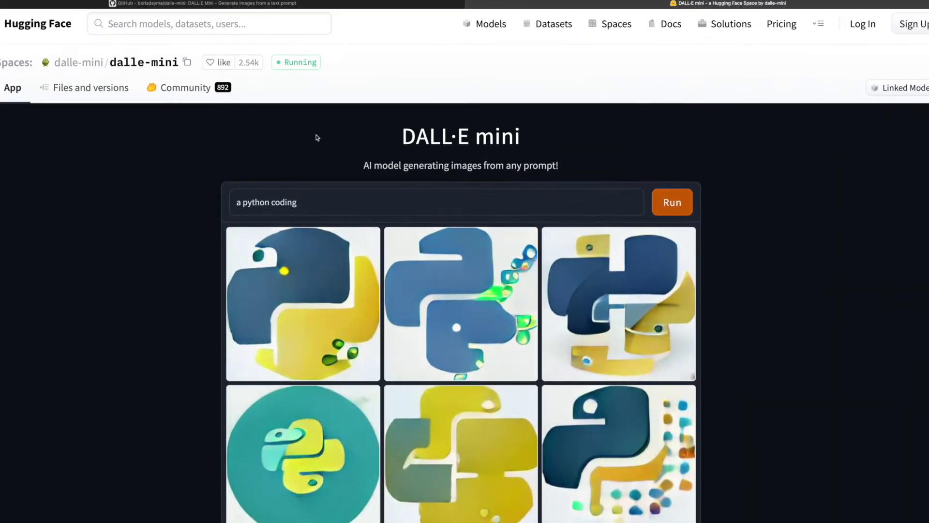
scroll(317, 137, "down", 1)
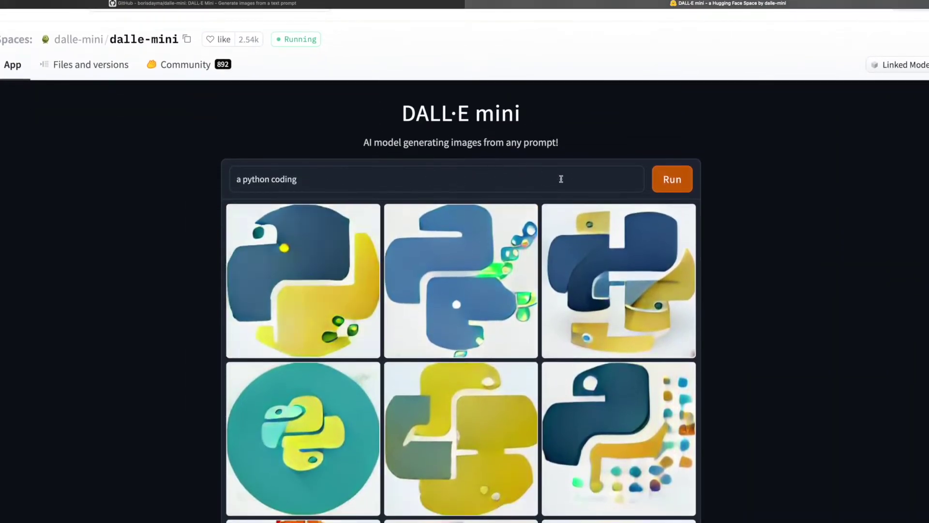
scroll(574, 276, "down", 2)
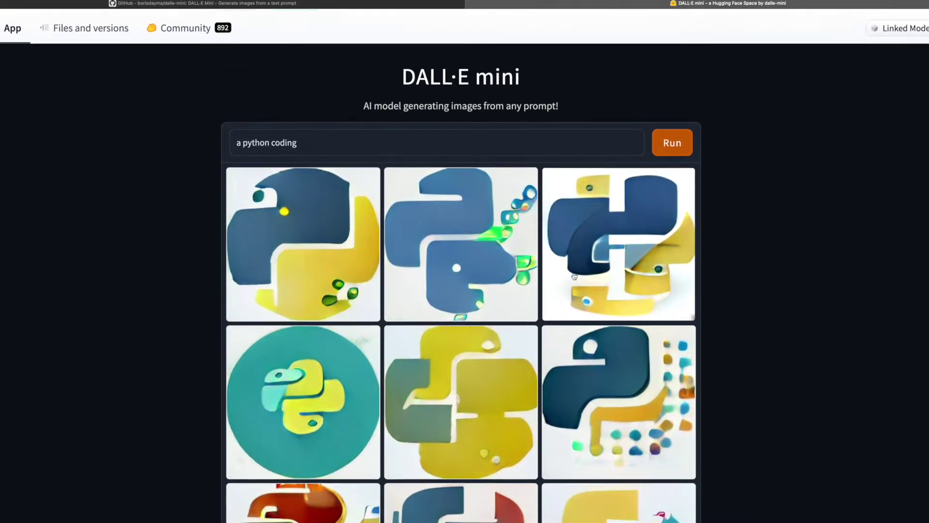
scroll(574, 276, "down", 5)
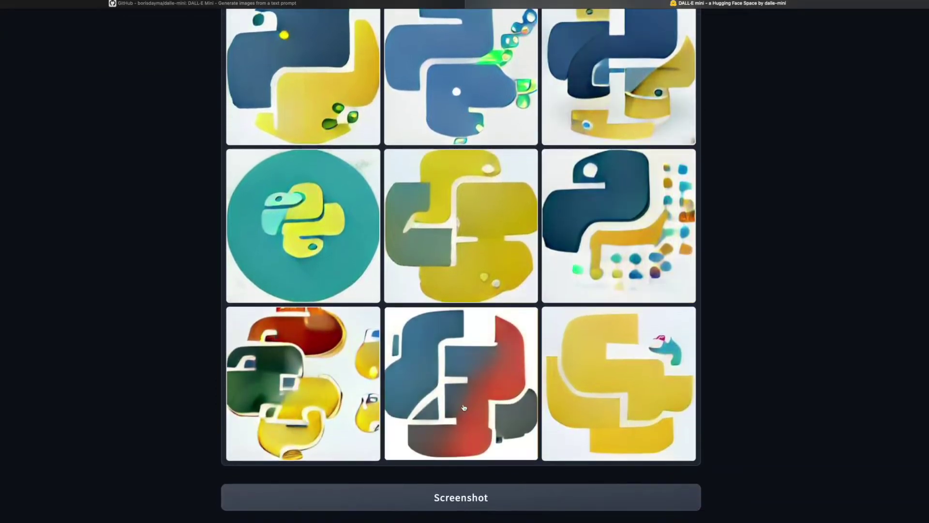
Download a screenshot of the Python-logo image grid and expand the Bias and Limitations notes
left_click(426, 492)
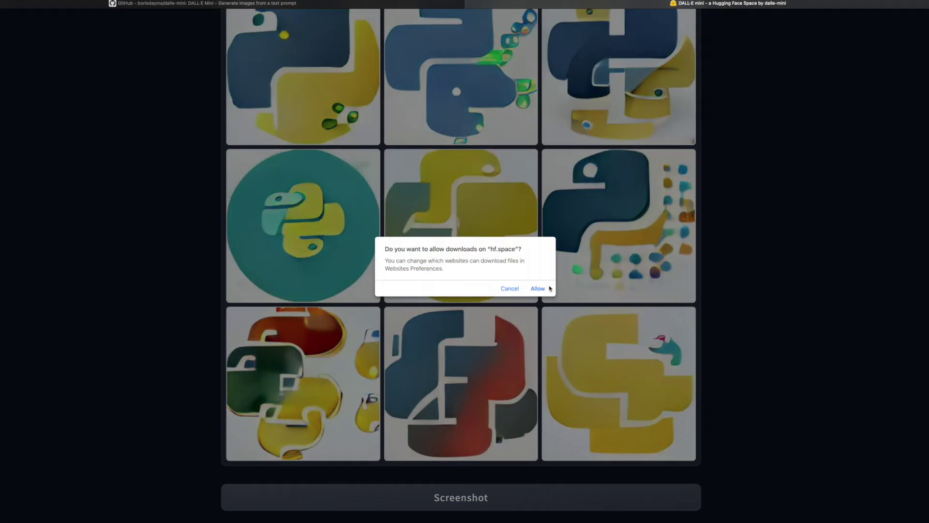
left_click(538, 288)
scroll(747, 394, "down", 3)
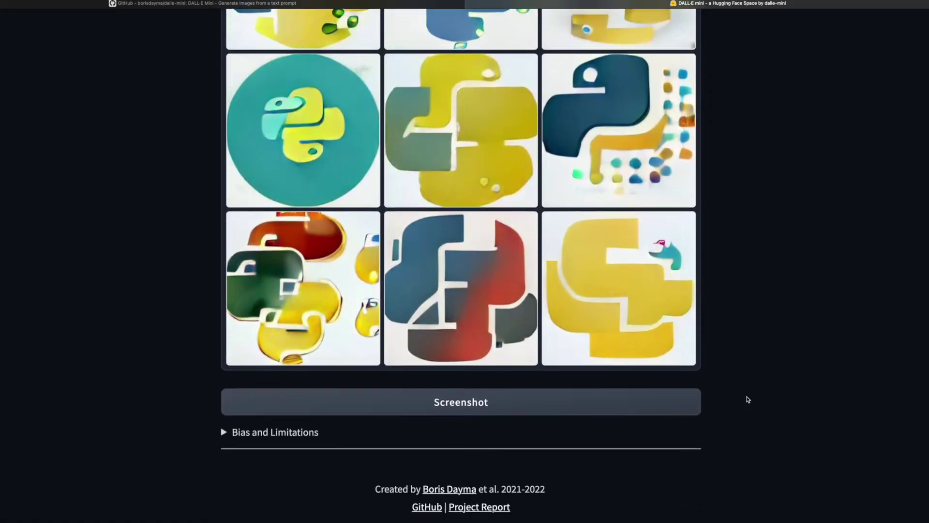
scroll(746, 398, "up", 2)
scroll(746, 399, "down", 2)
scroll(508, 399, "down", 1)
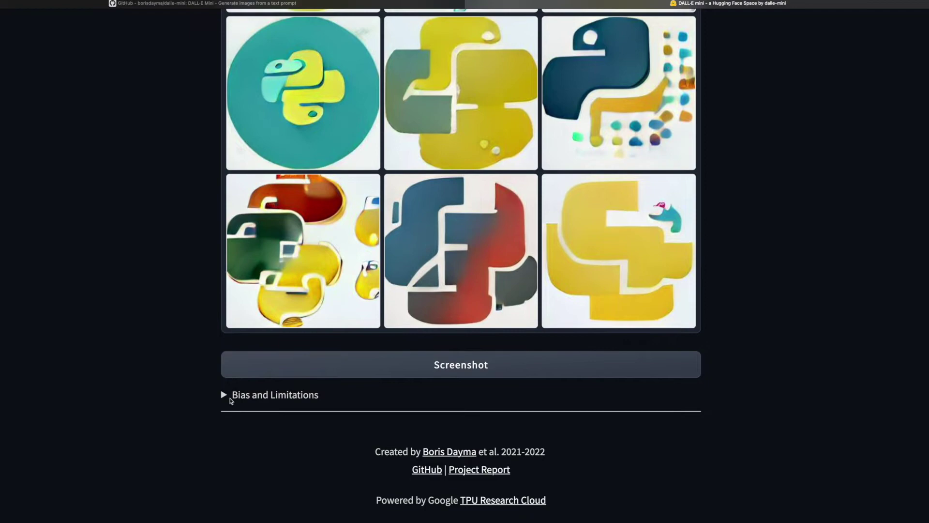
left_click(225, 396)
scroll(175, 410, "up", 2)
scroll(176, 410, "up", 3)
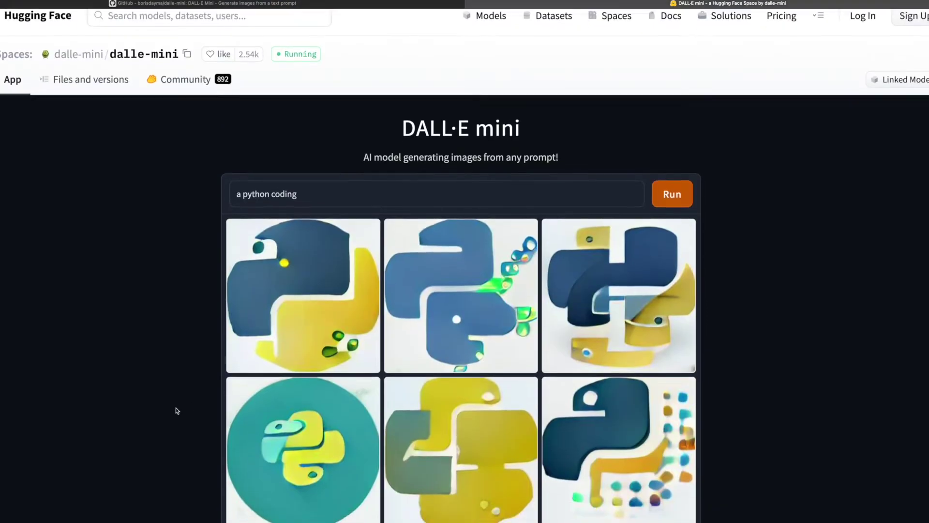
scroll(176, 410, "down", 1)
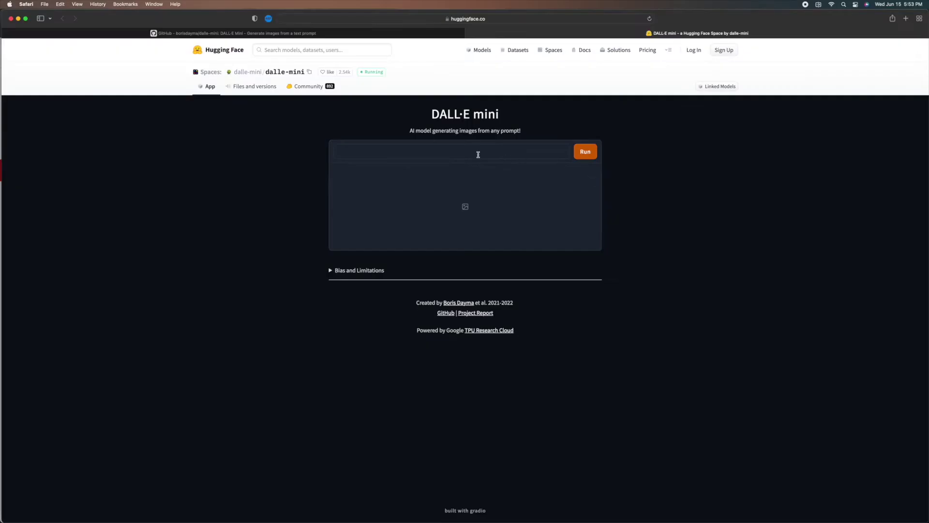
Zoom in on the DALL·E mini page content
key("super+equal")
key("super+equal")
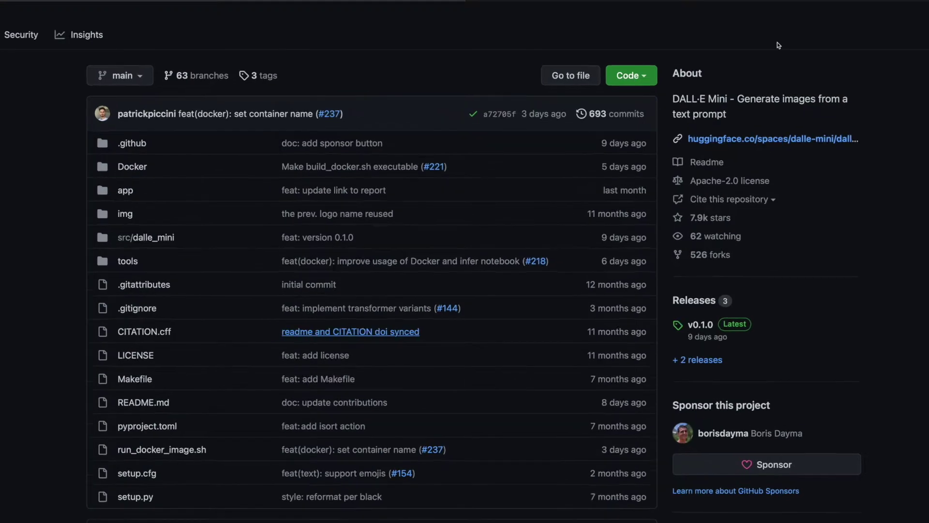
scroll(856, 98, "down", 3)
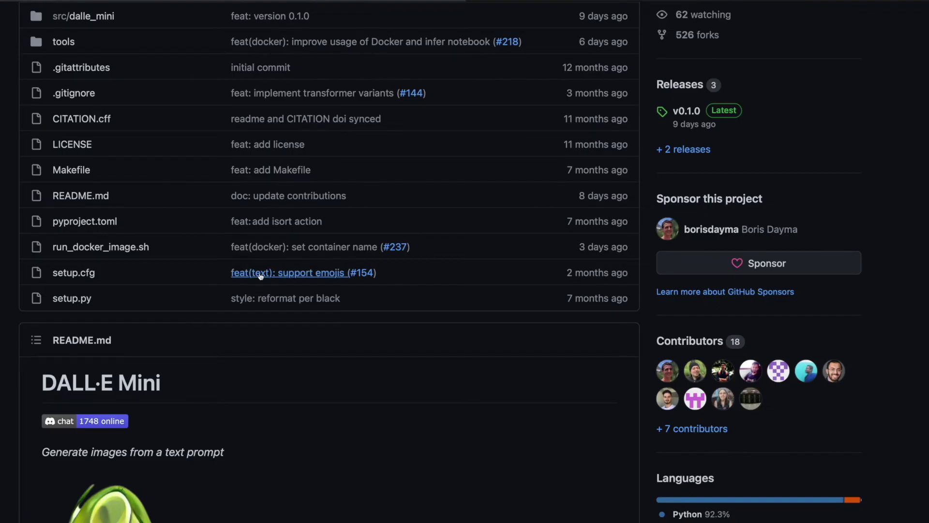
scroll(259, 275, "down", 3)
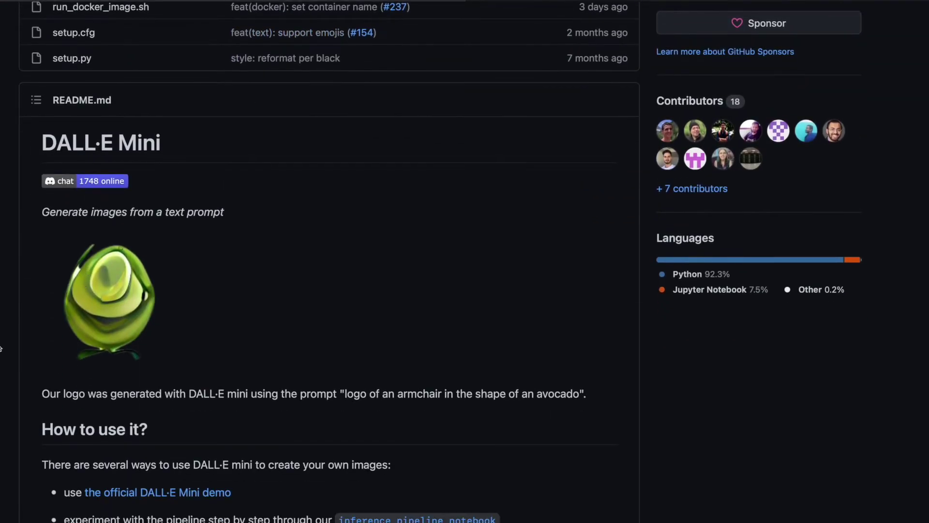
scroll(0, 349, "down", 1)
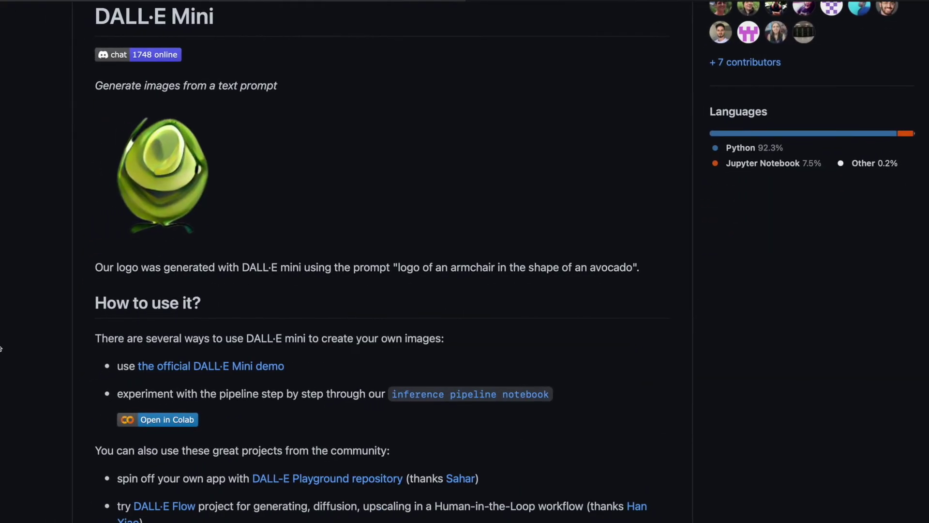
scroll(0, 348, "down", 3)
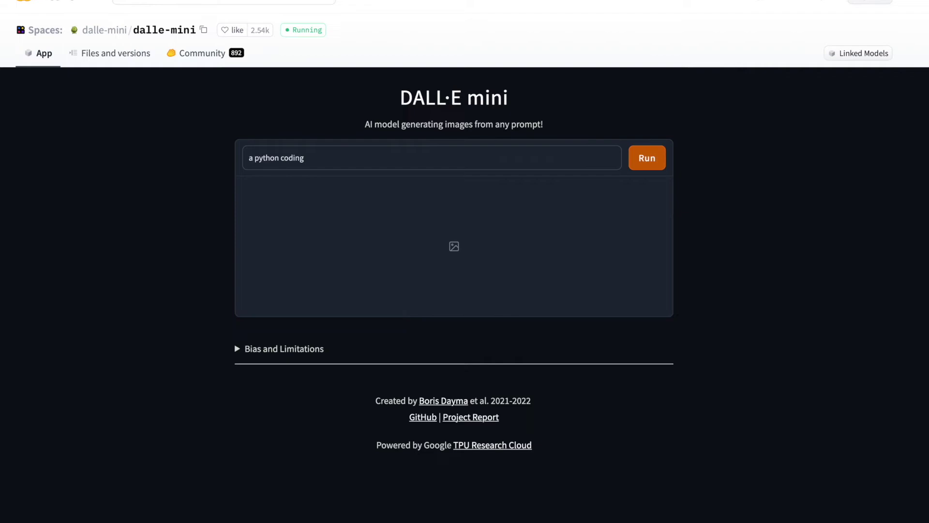
Run generation for 'a python coding', dismissing the 'Too much traffic' alert and retrying until it proceeds
left_click(645, 162)
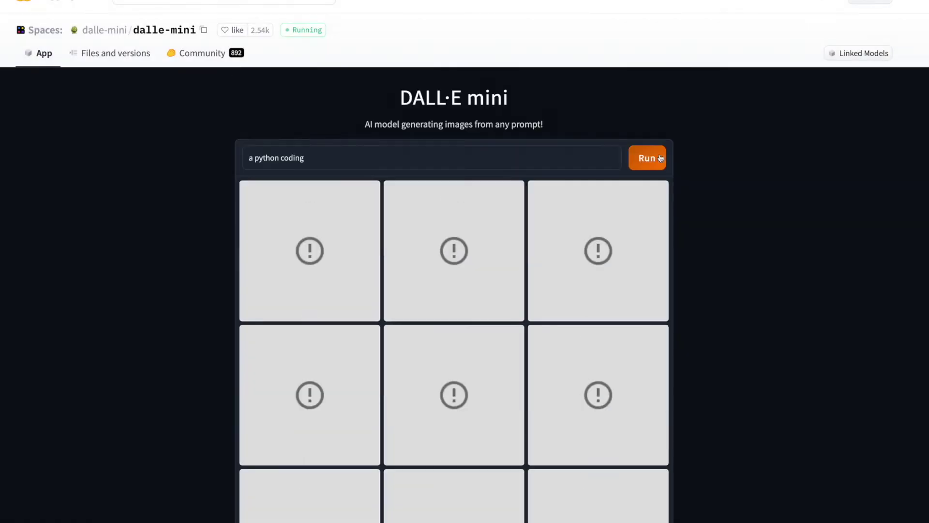
left_click(643, 157)
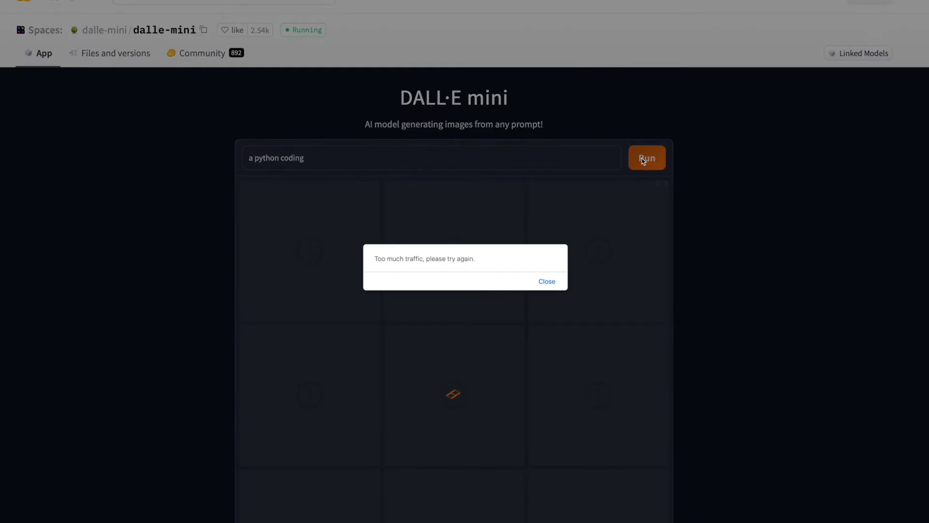
left_click(646, 160)
key("Return")
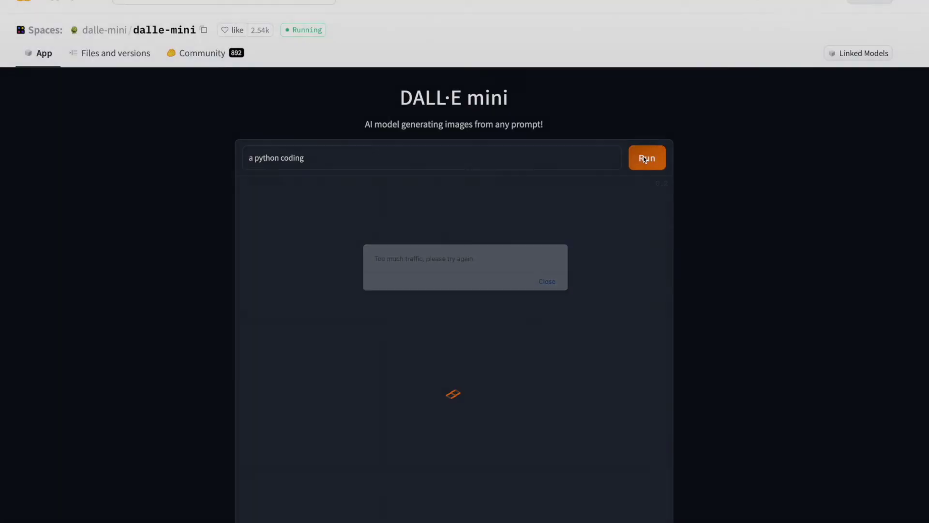
left_click(654, 163)
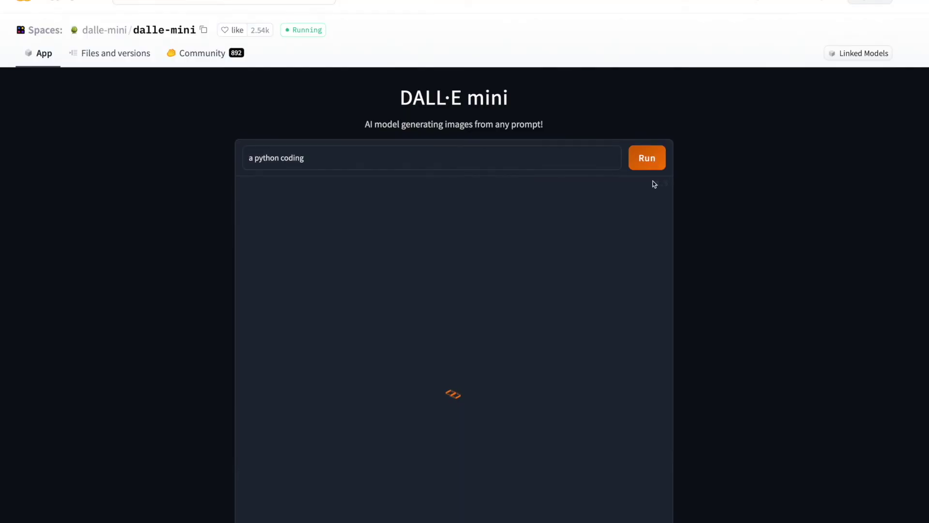
scroll(701, 333, "down", 1)
scroll(702, 334, "up", 1)
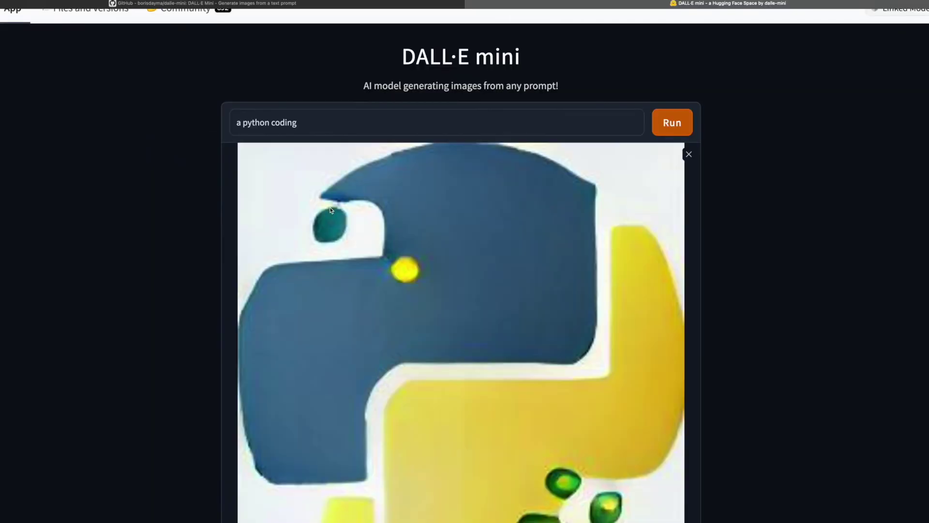
scroll(331, 210, "down", 3)
scroll(331, 210, "down", 1)
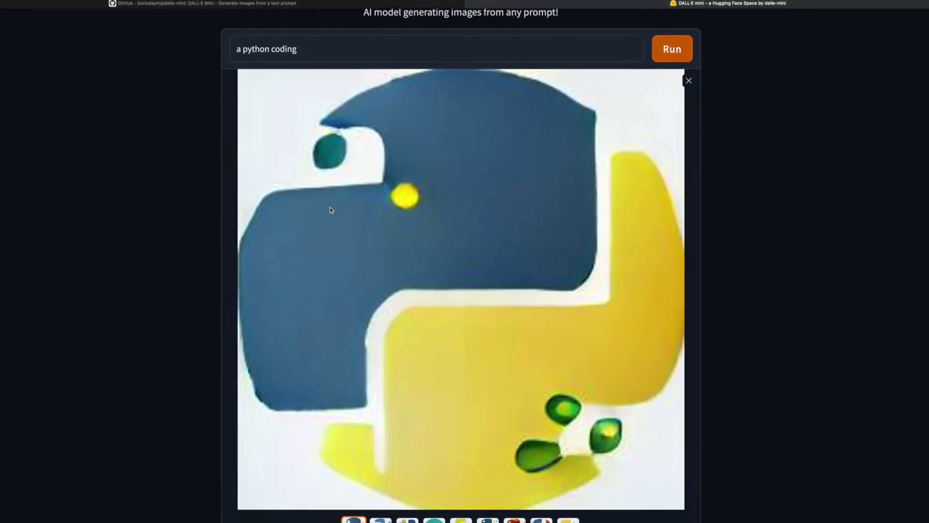
View the generated Python-logo images one by one in the enlarged gallery view
left_click(330, 210)
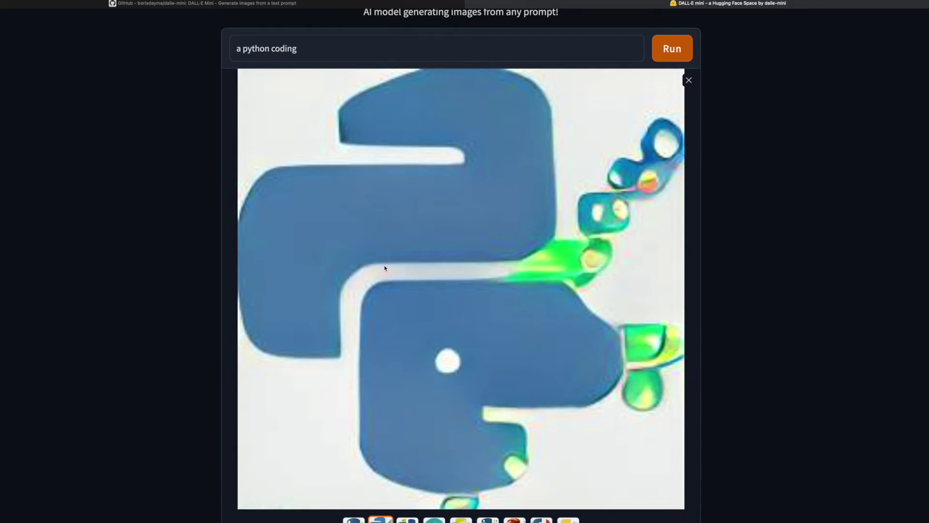
key("Right")
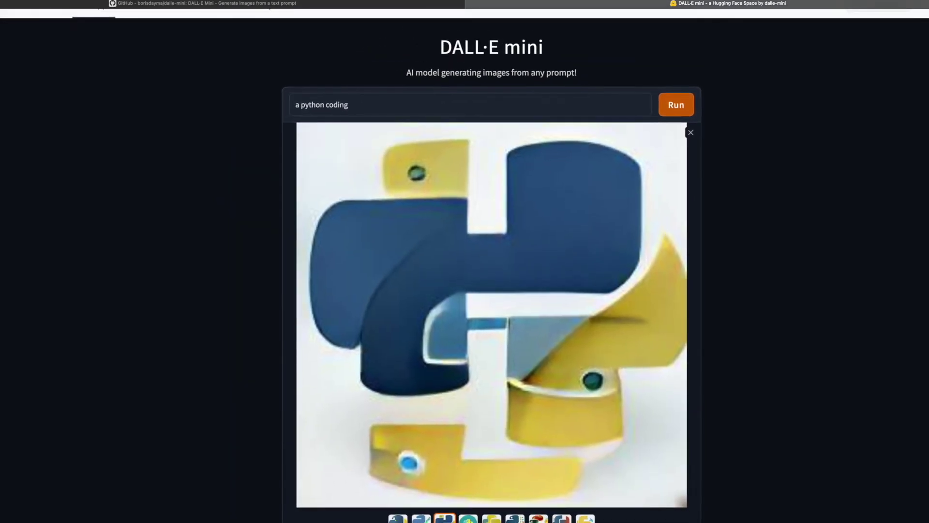
key("Right")
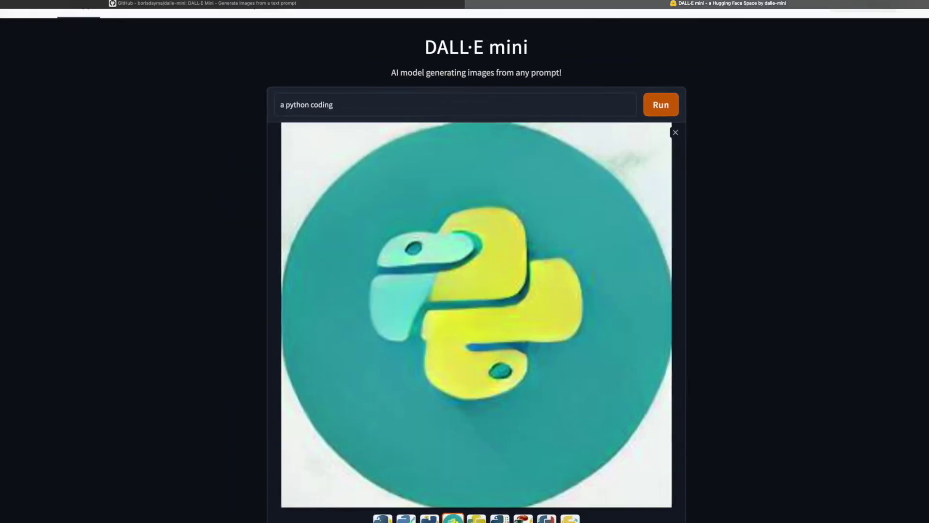
key("Right")
key("Right")
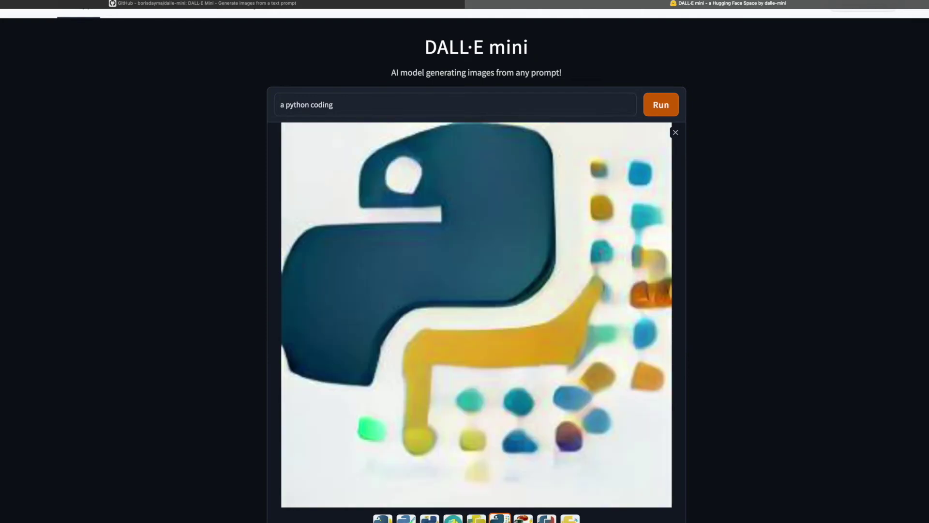
key("Right")
key("Right")
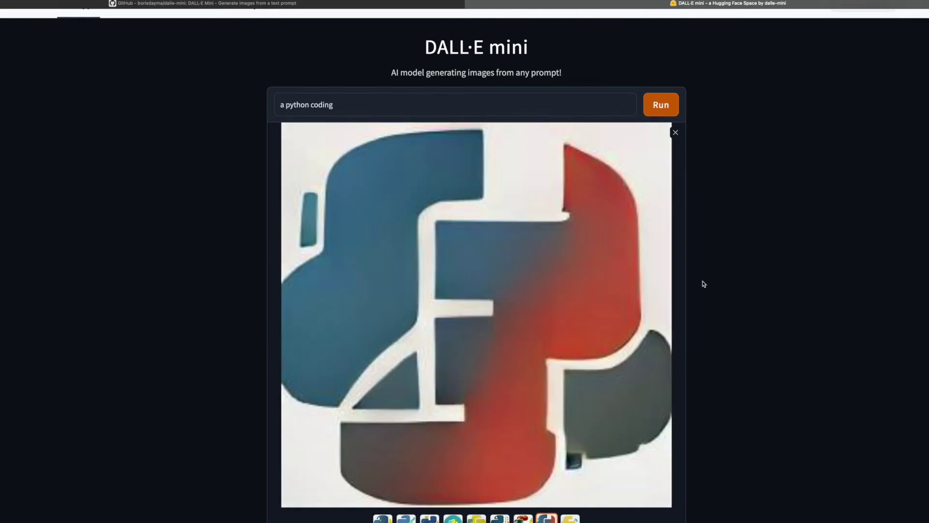
key("Right")
Close the gallery, replace the prompt with 'a dog in a field' and run generation
left_click(676, 135)
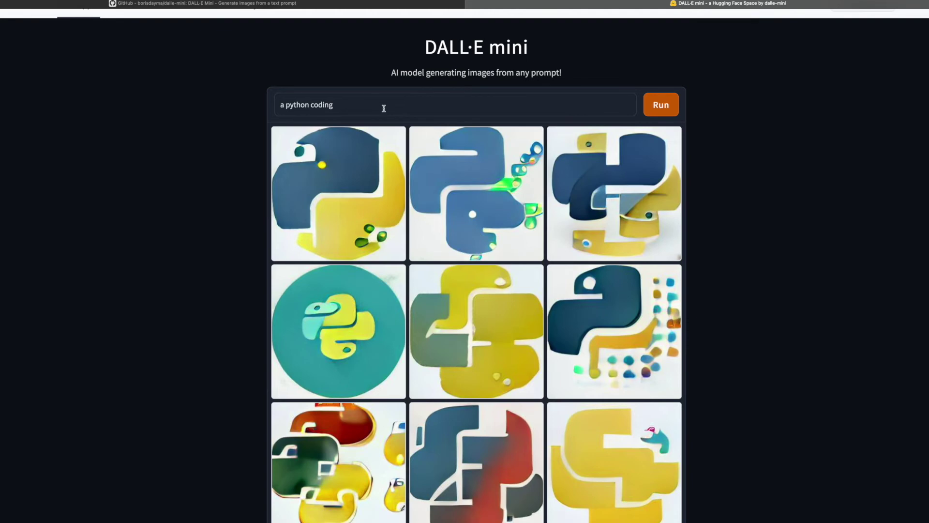
left_click_drag(383, 108, 197, 103)
type("a dog in a field")
left_click(669, 113)
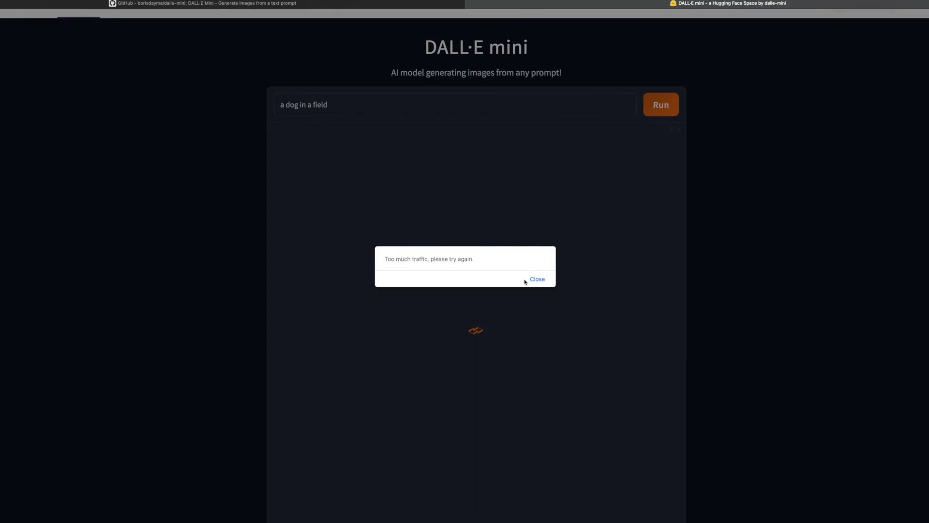
Dismiss each 'Too much traffic' alert and rerun generation until it starts loading
left_click(538, 279)
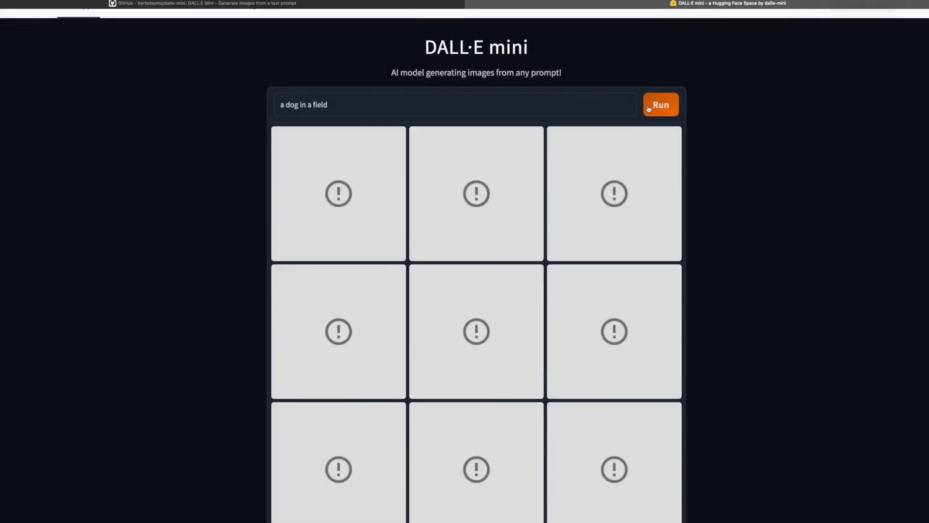
left_click(653, 107)
key("Return")
left_click(652, 106)
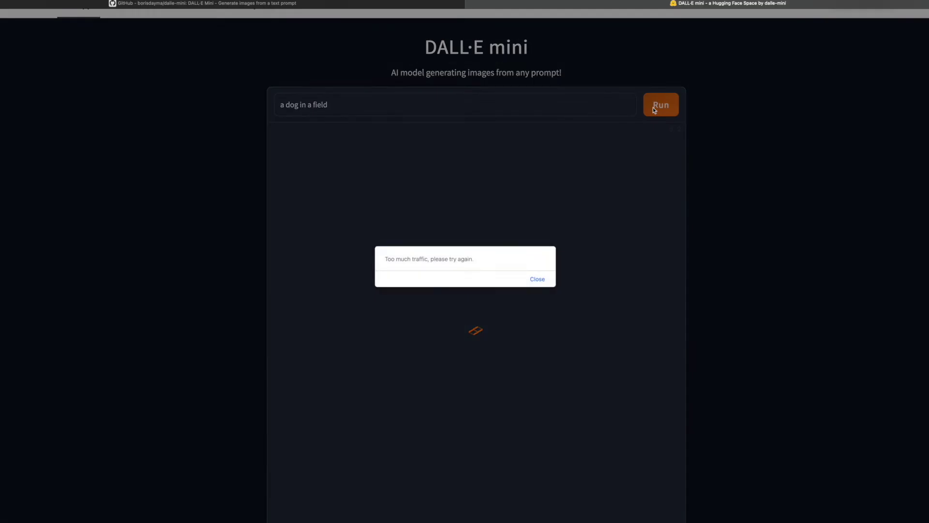
key("Return")
left_click(652, 107)
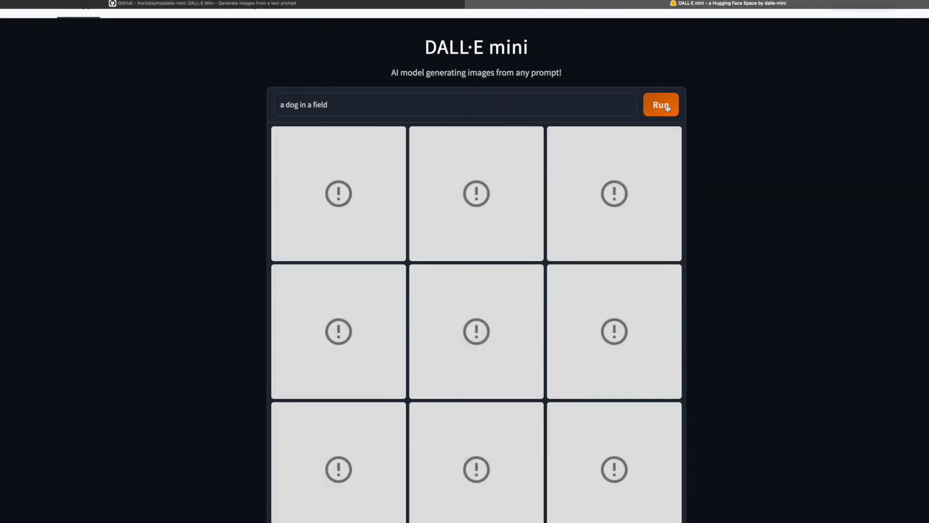
left_click(659, 108)
left_click(667, 105)
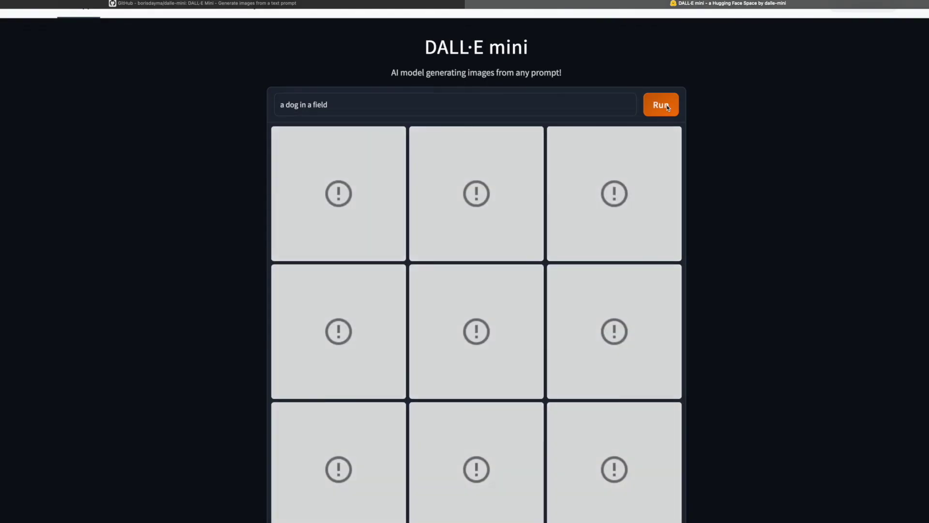
left_click(667, 105)
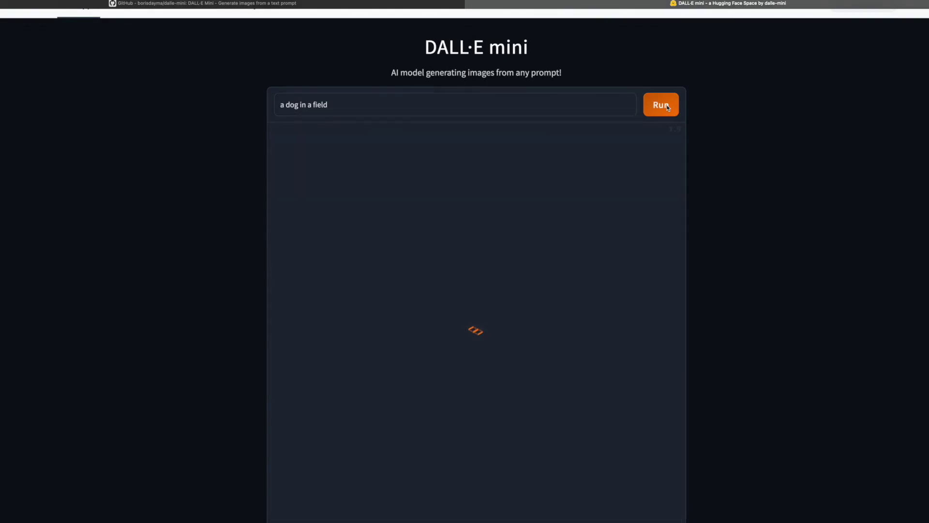
scroll(731, 194, "up", 2)
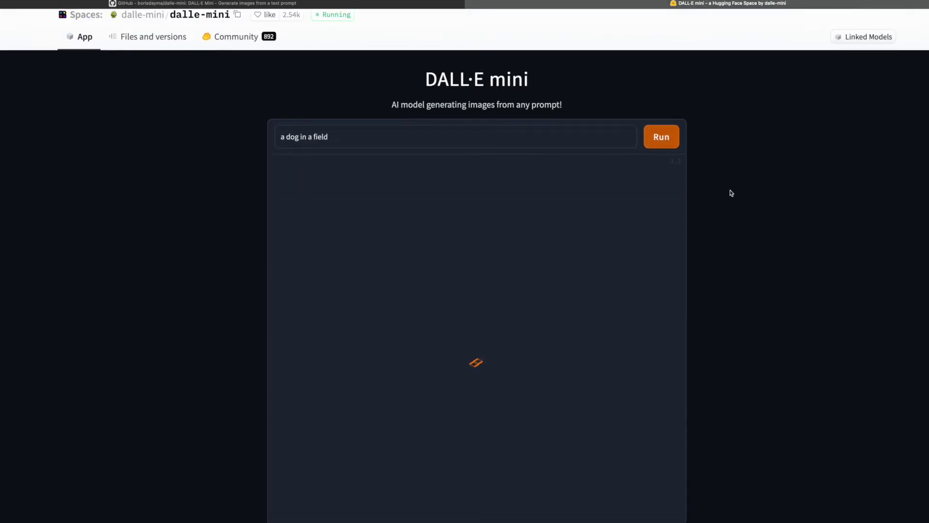